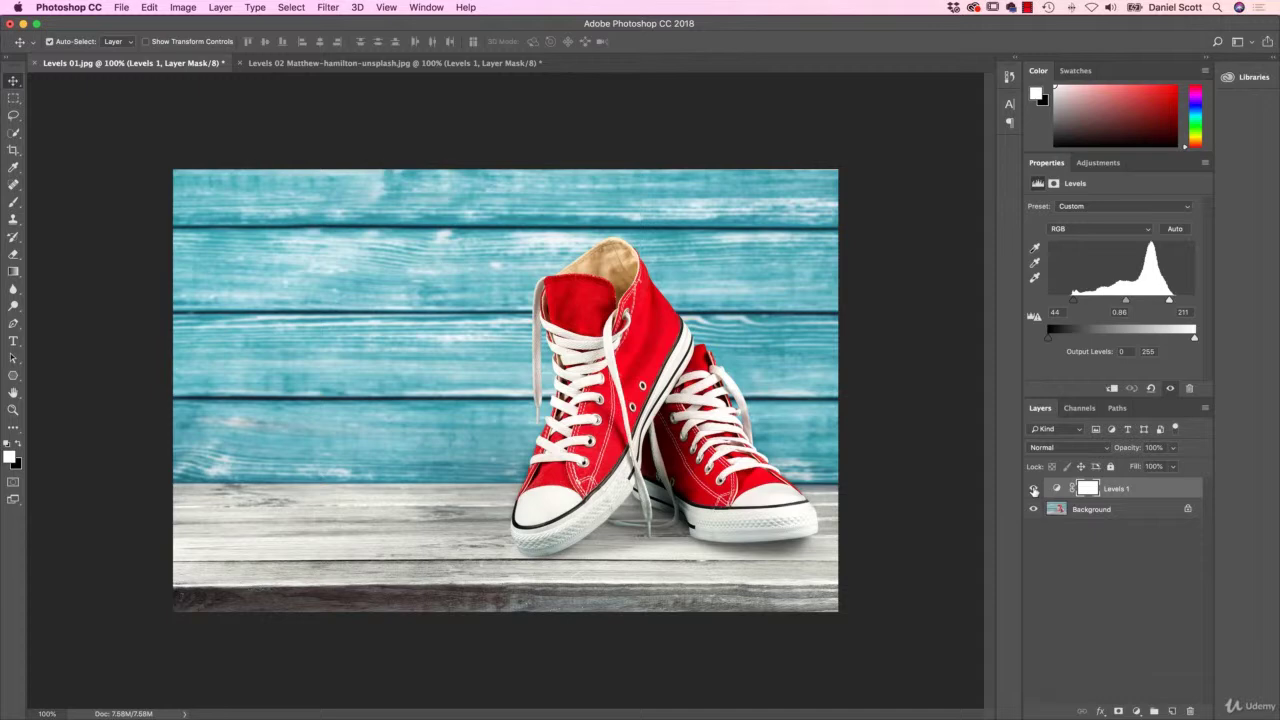
Switch to the Levels 02 document and toggle its Levels adjustment layer to compare the image before and after
click(390, 63)
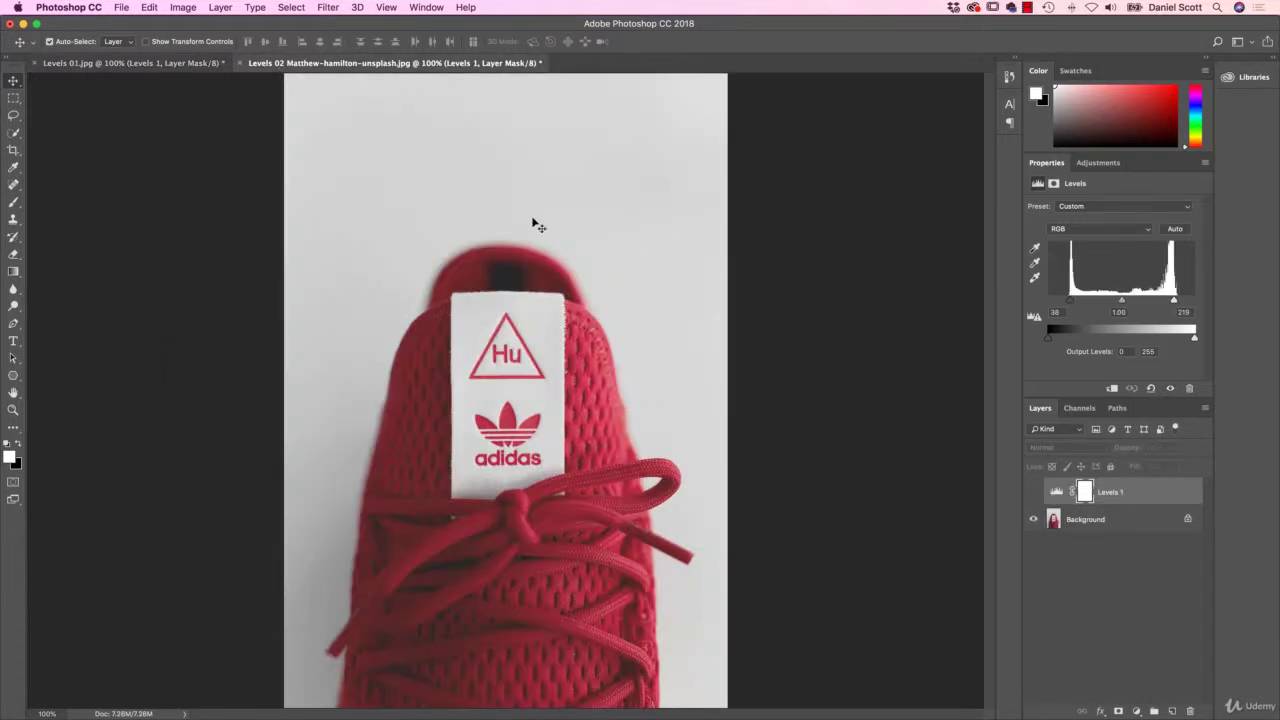
click(1034, 492)
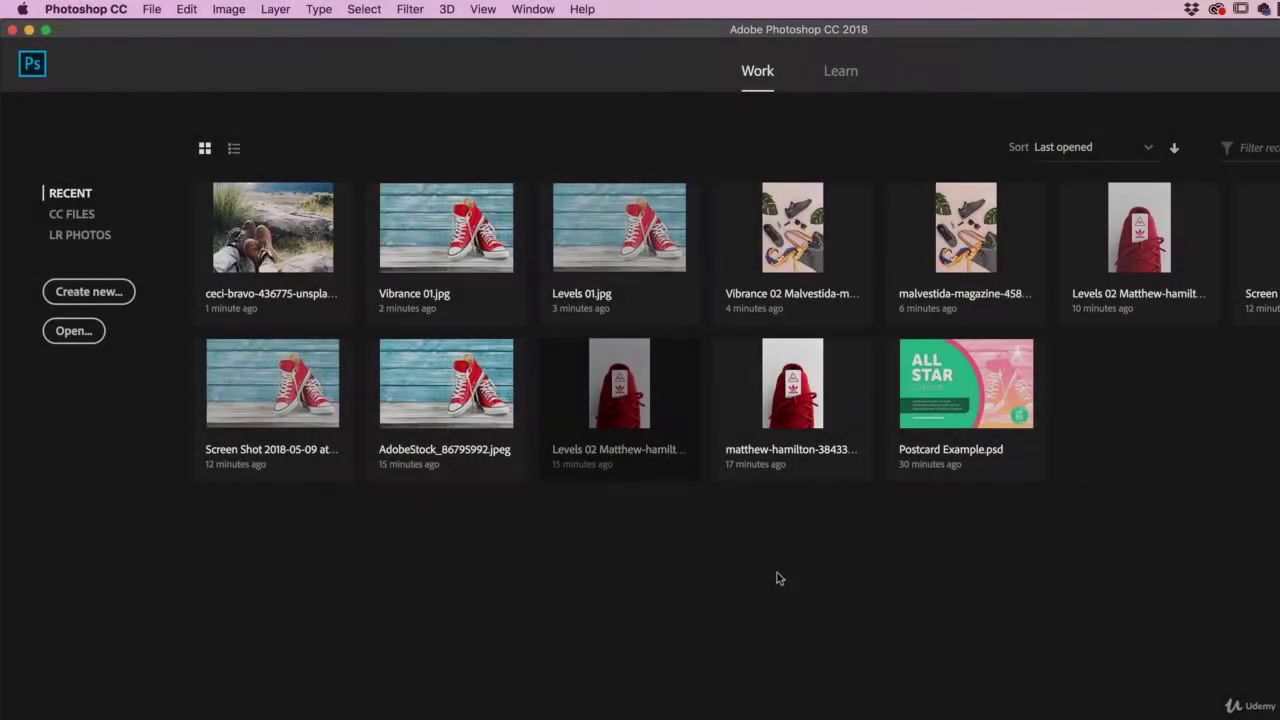
Open Levels 01.jpg from the 02 Color folder inside Exercise Files
click(153, 9)
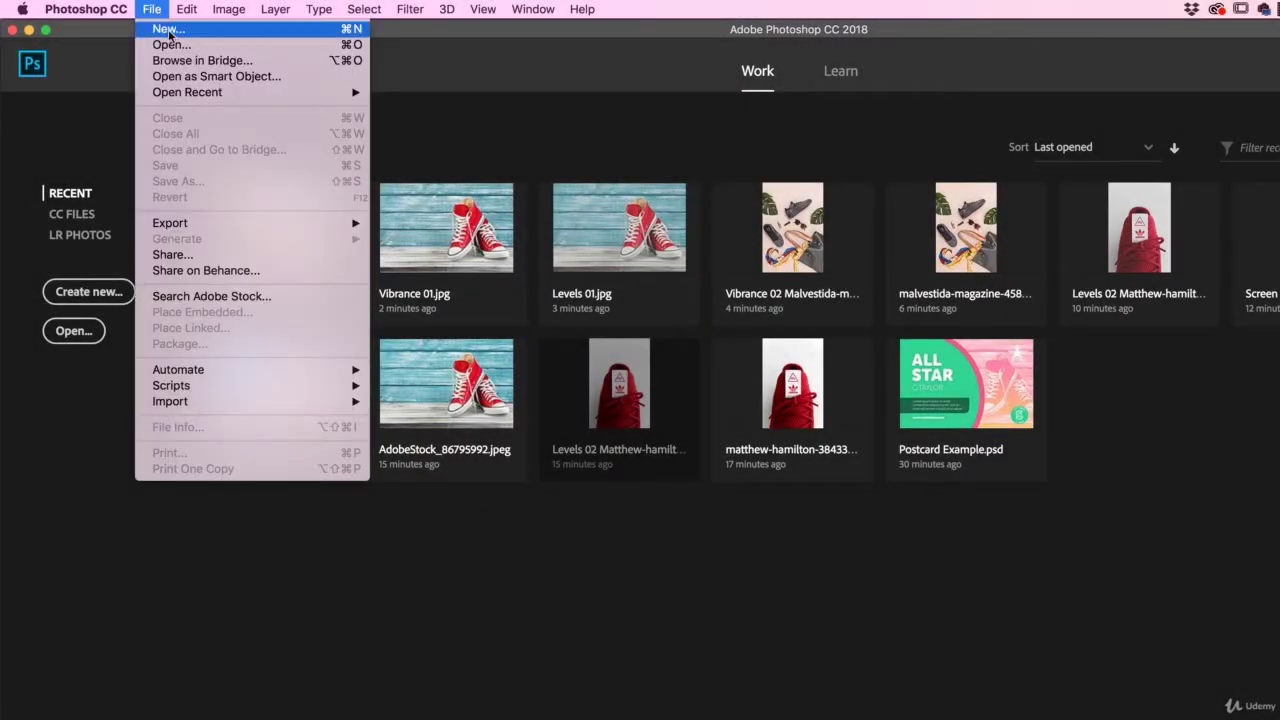
click(176, 47)
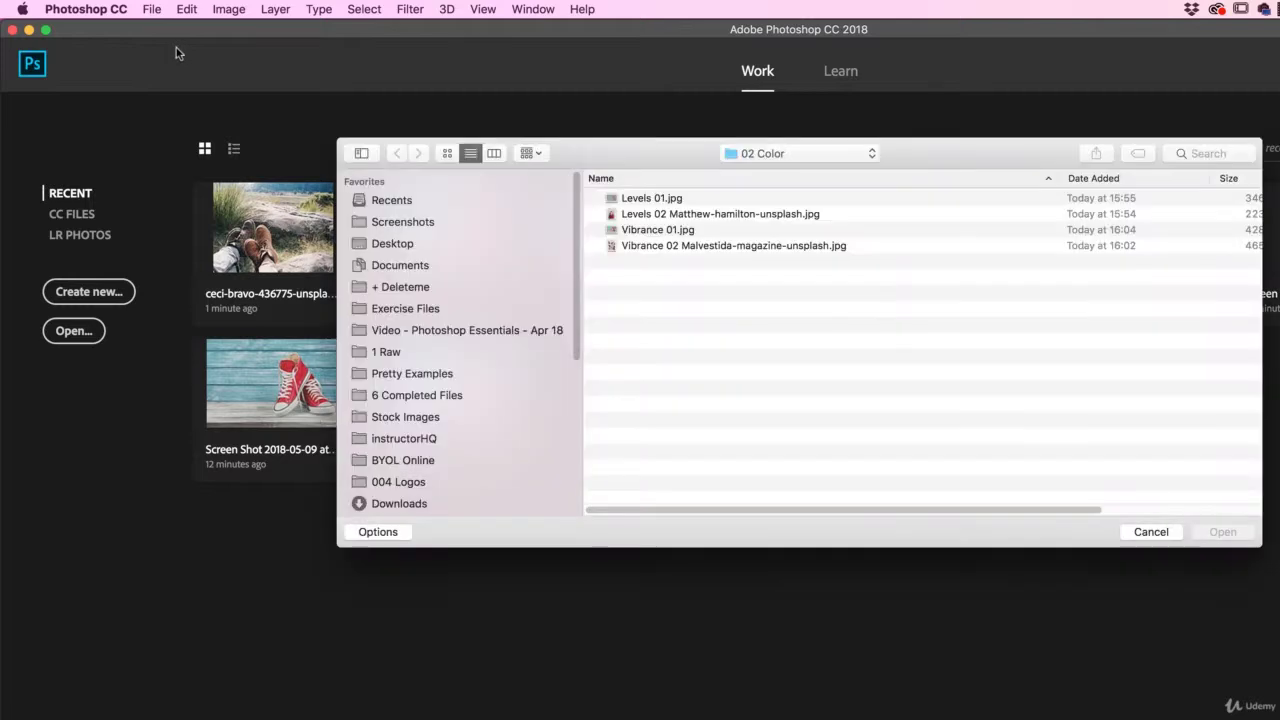
click(756, 155)
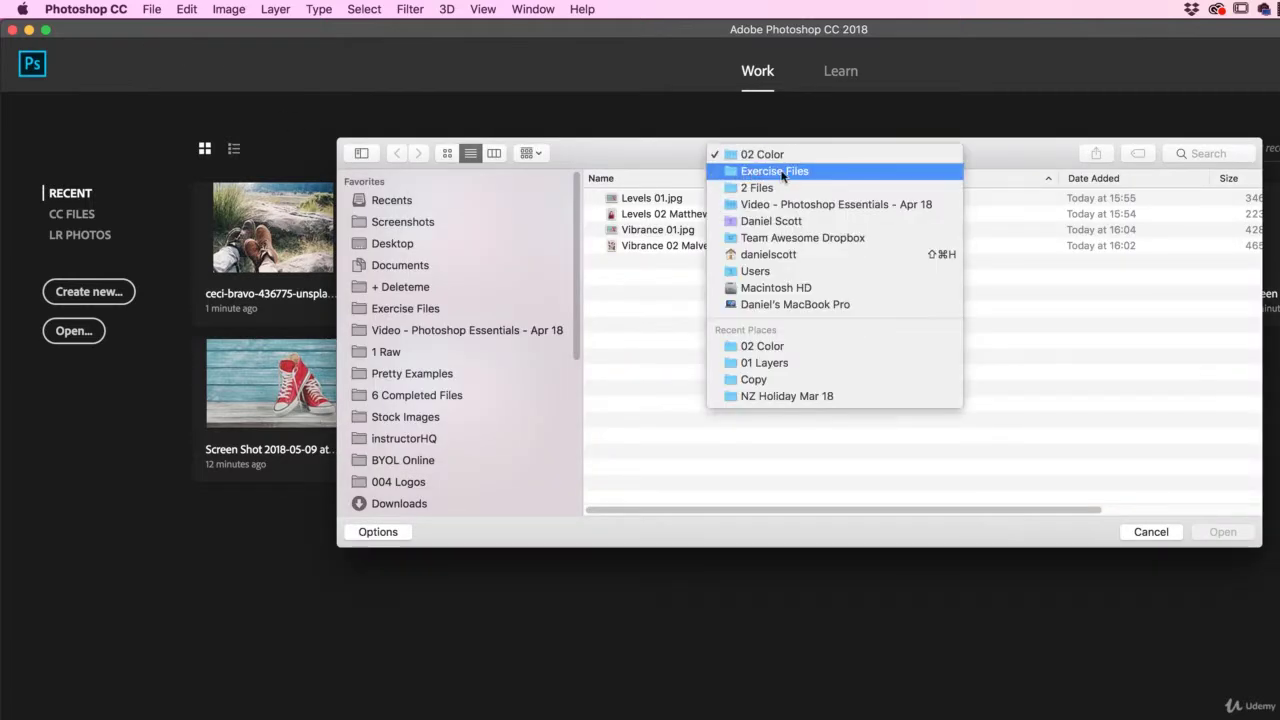
click(782, 171)
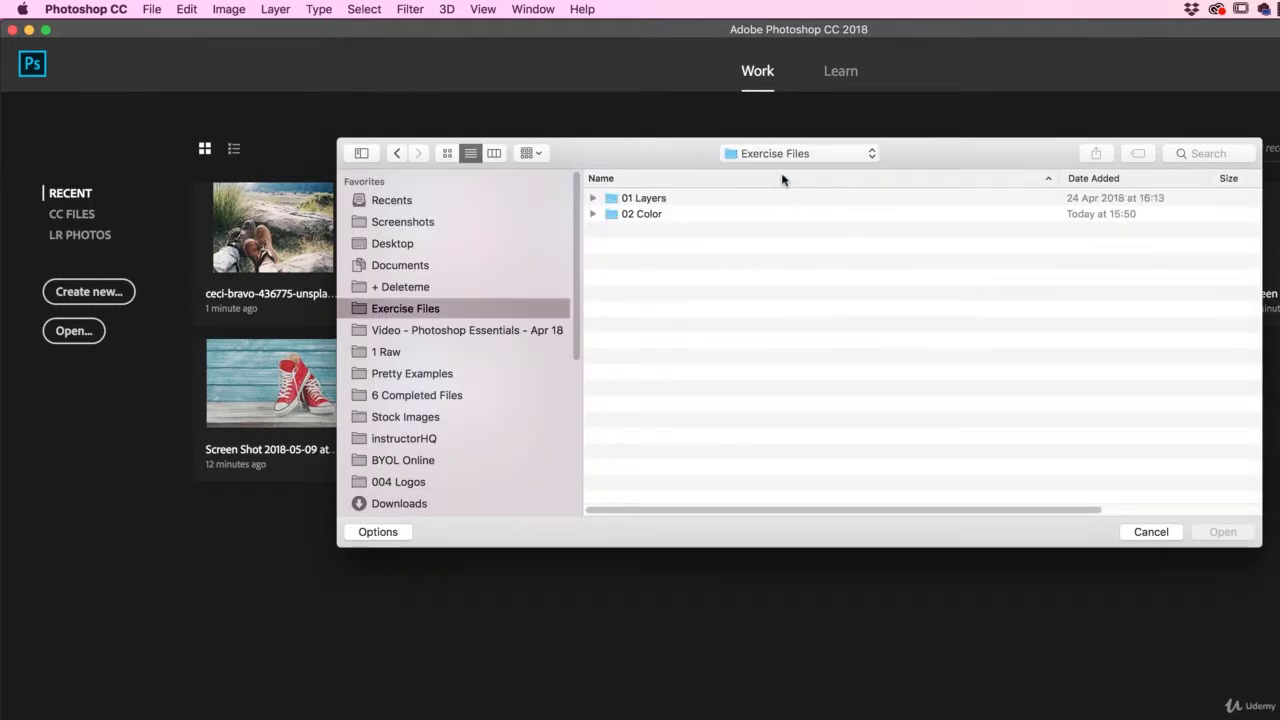
click(628, 216)
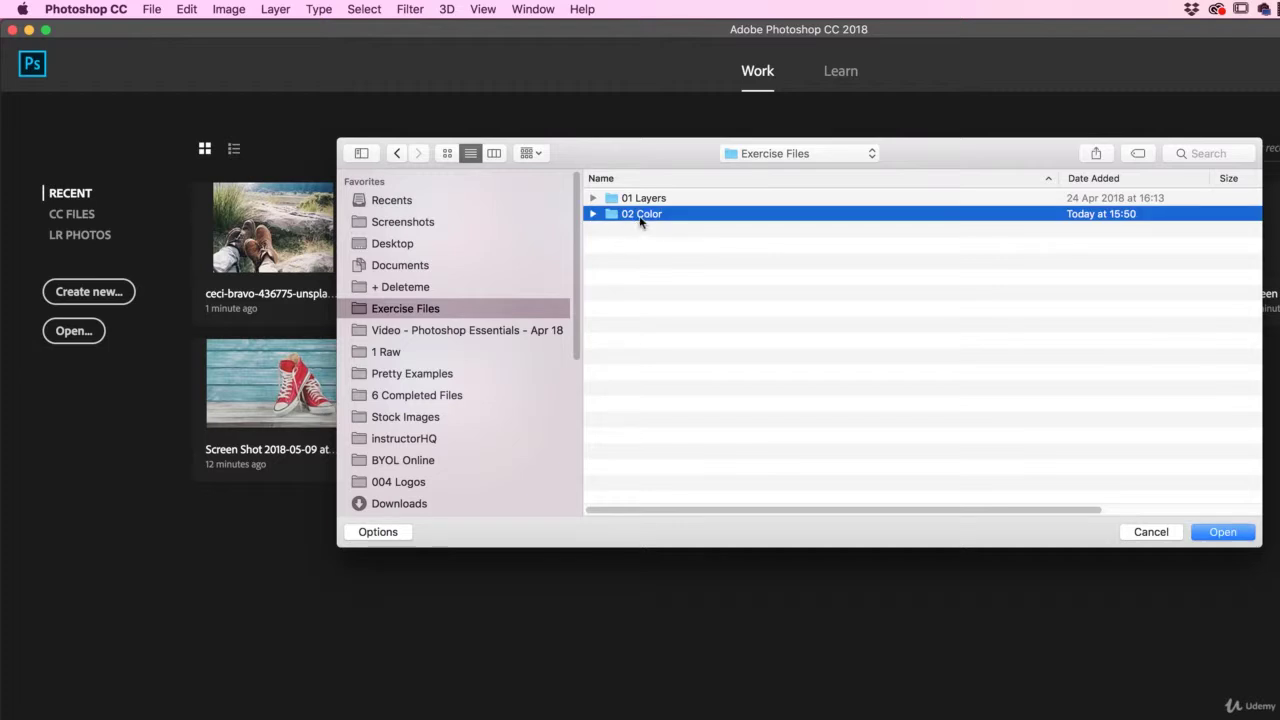
double_click(612, 216)
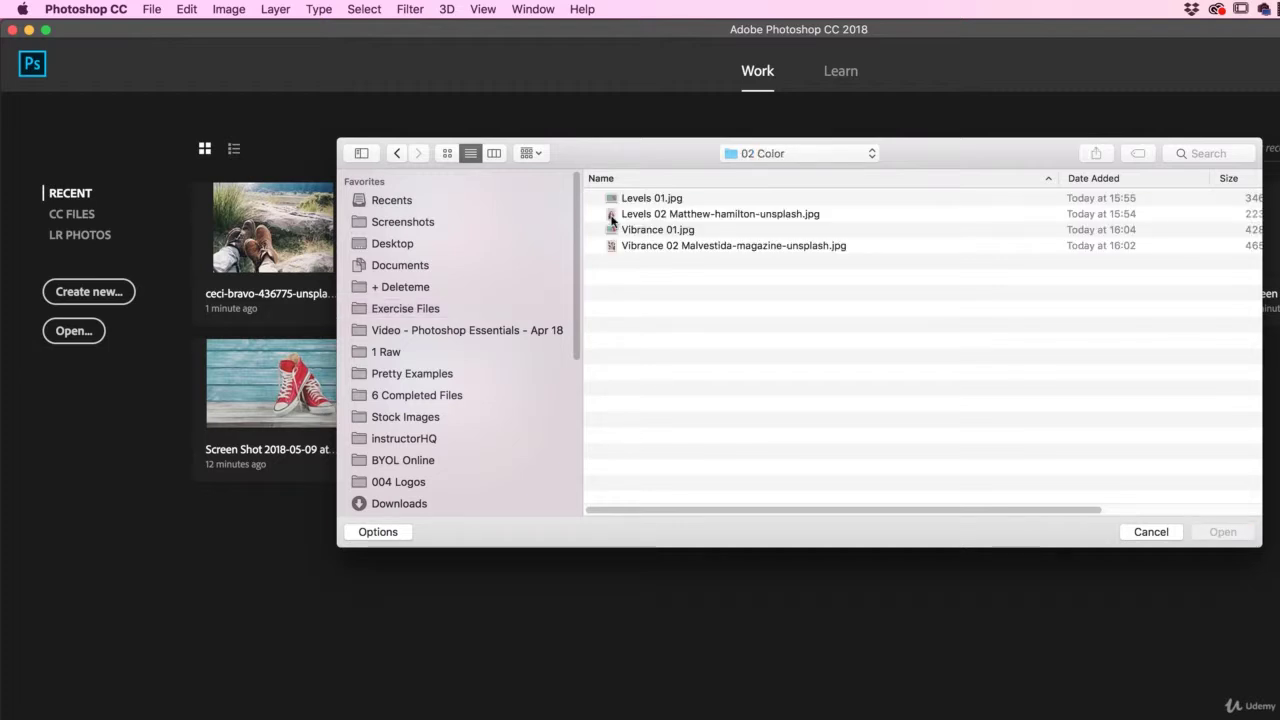
click(660, 200)
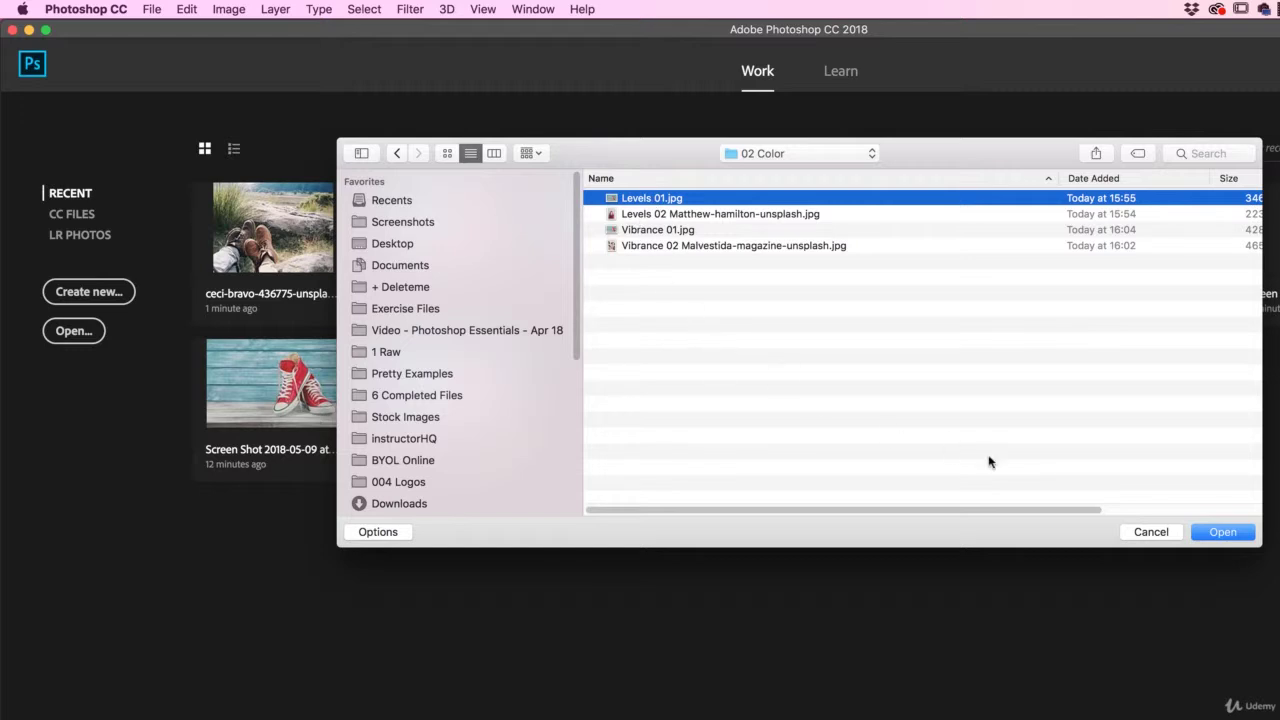
click(1213, 535)
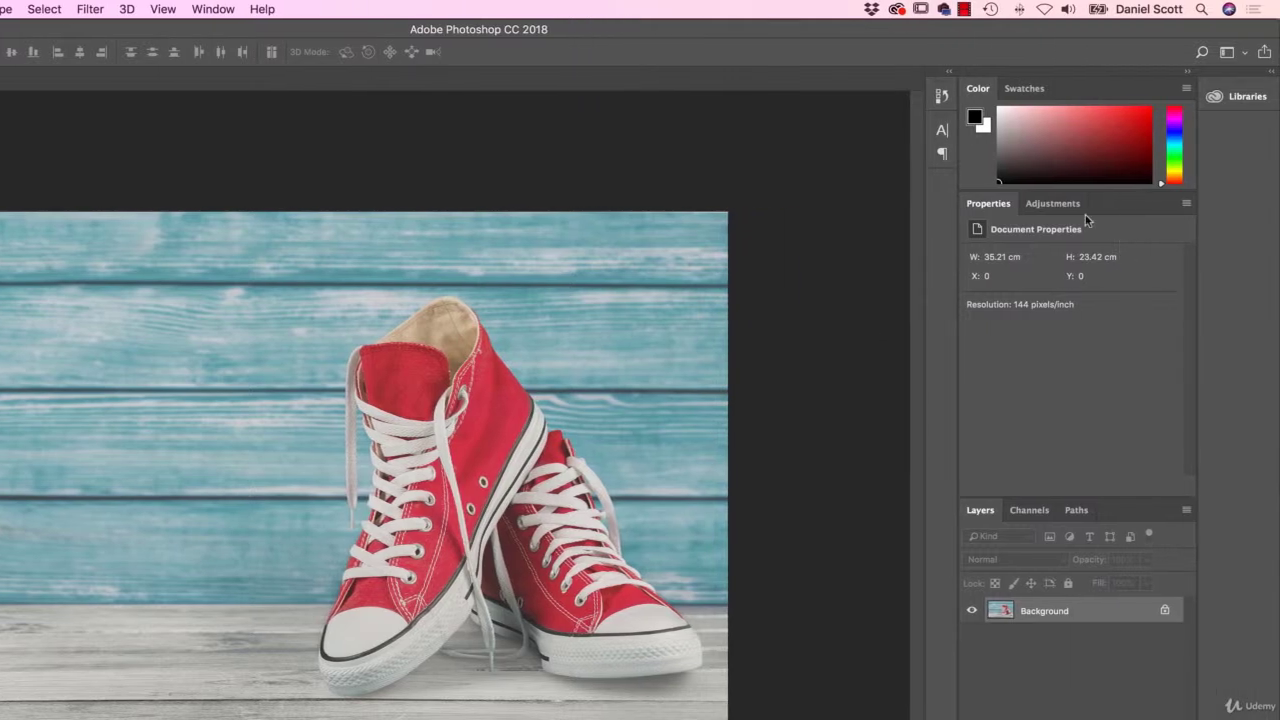
Add a Levels adjustment layer above the Background of the red sneakers image
click(1048, 205)
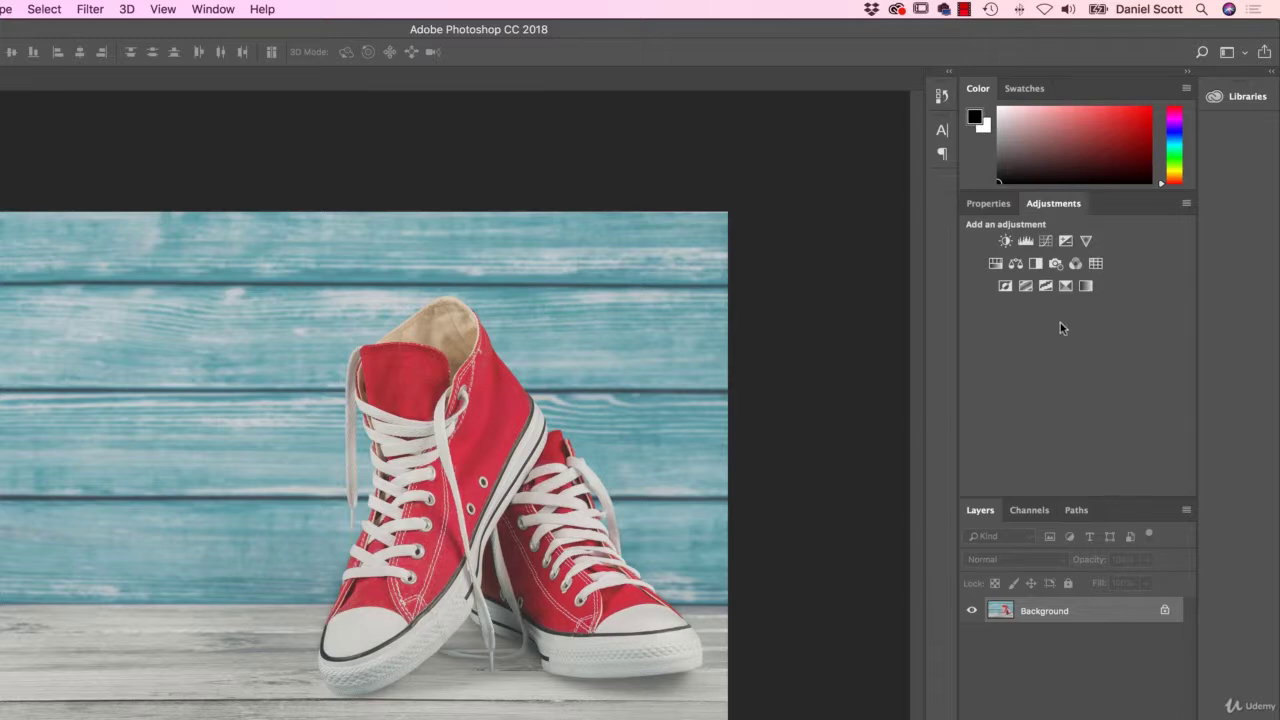
click(214, 8)
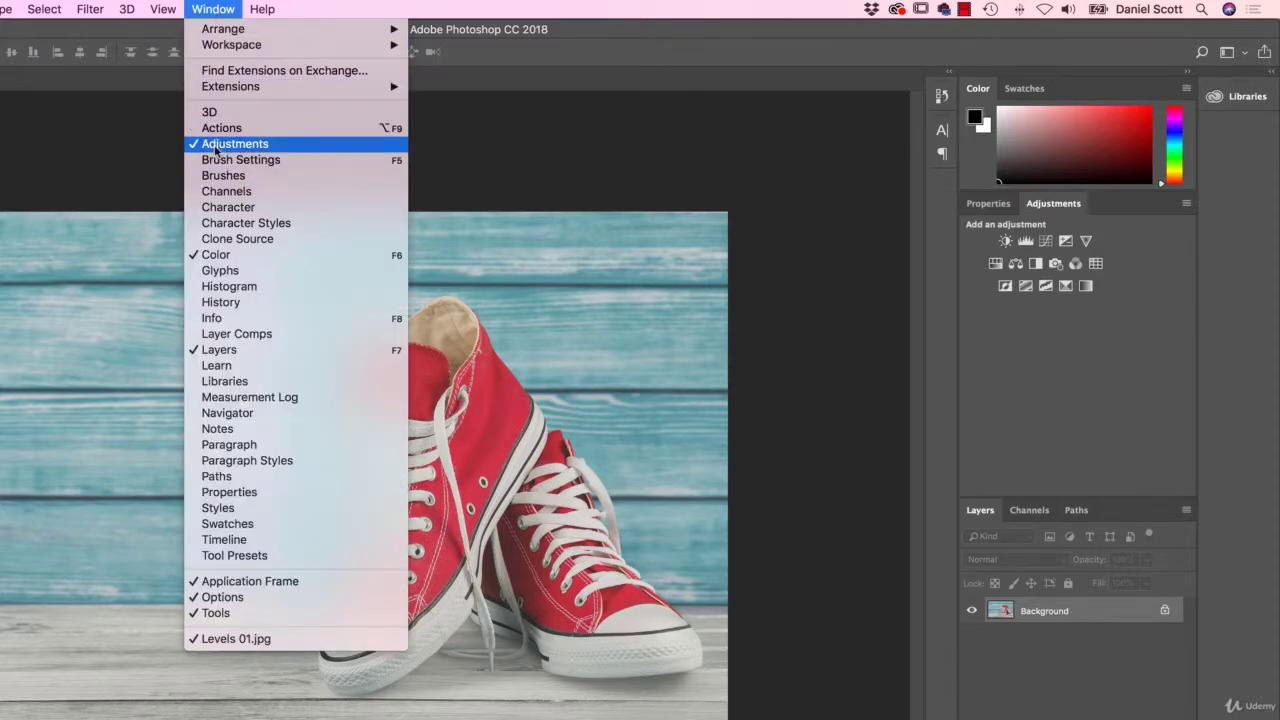
click(216, 8)
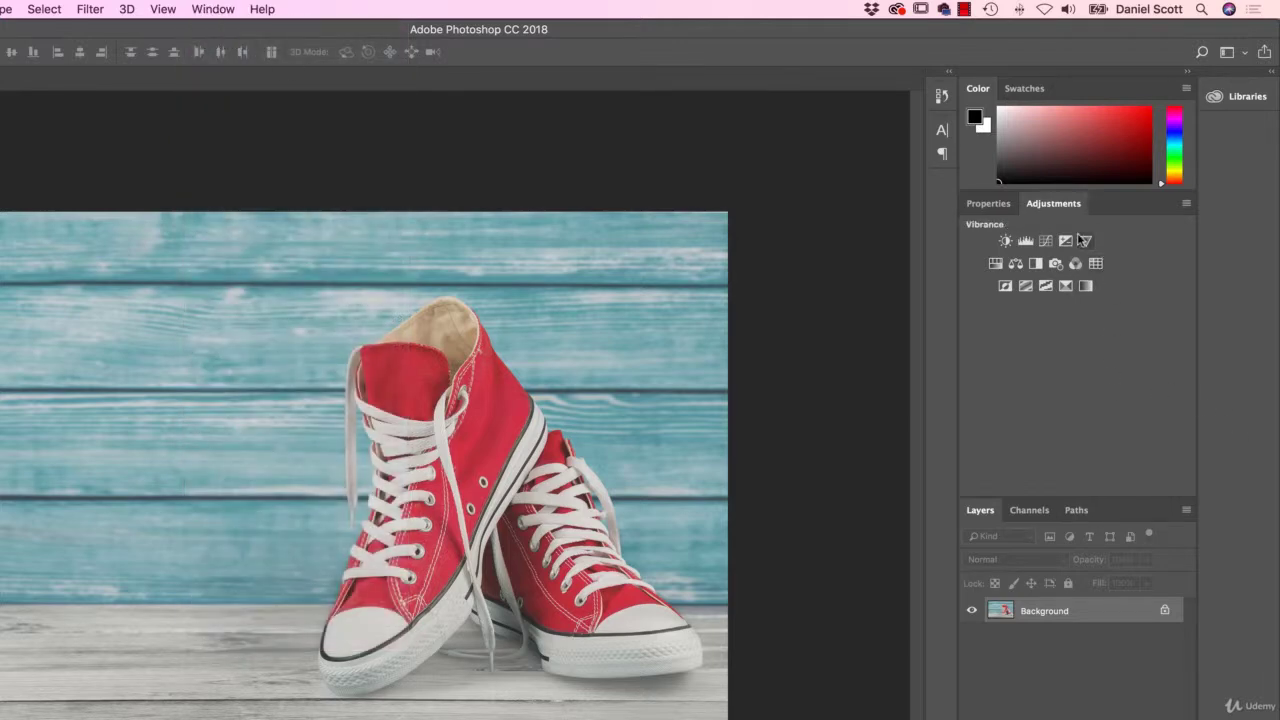
click(1025, 242)
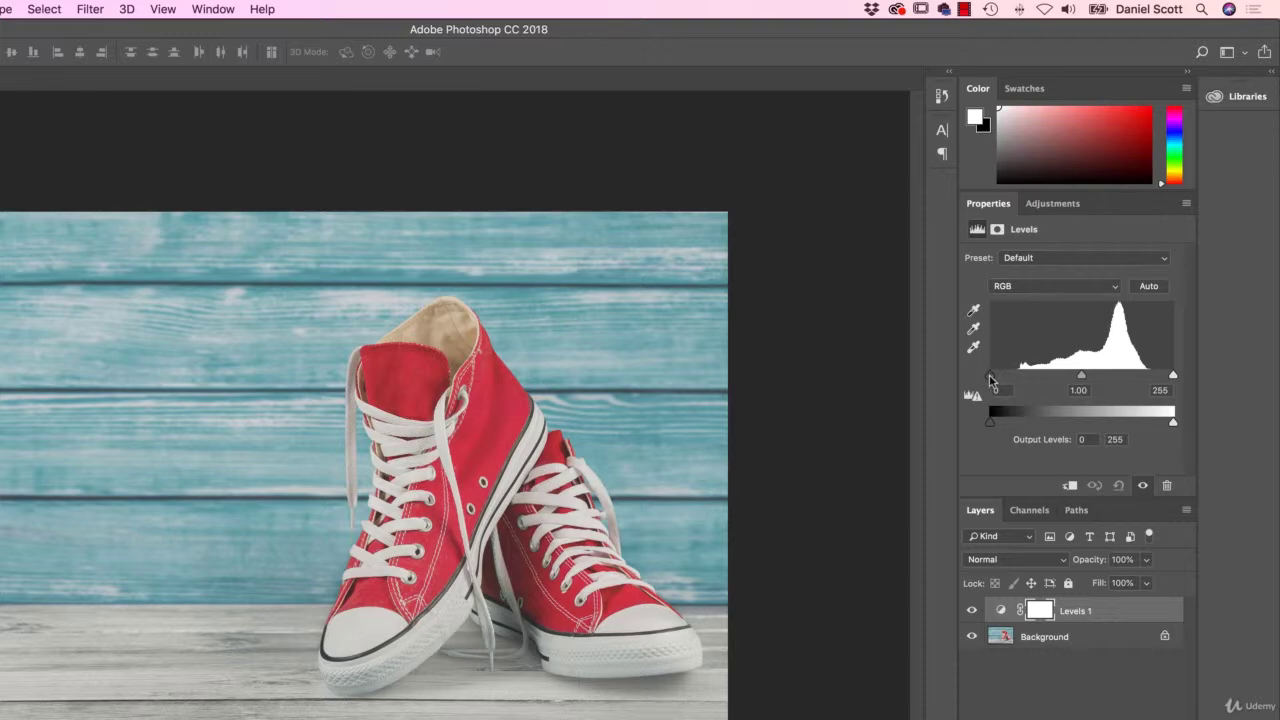
Set the Levels shadow input to 44 and compare the image with the adjustment hidden and shown
drag(991, 379, 1021, 378)
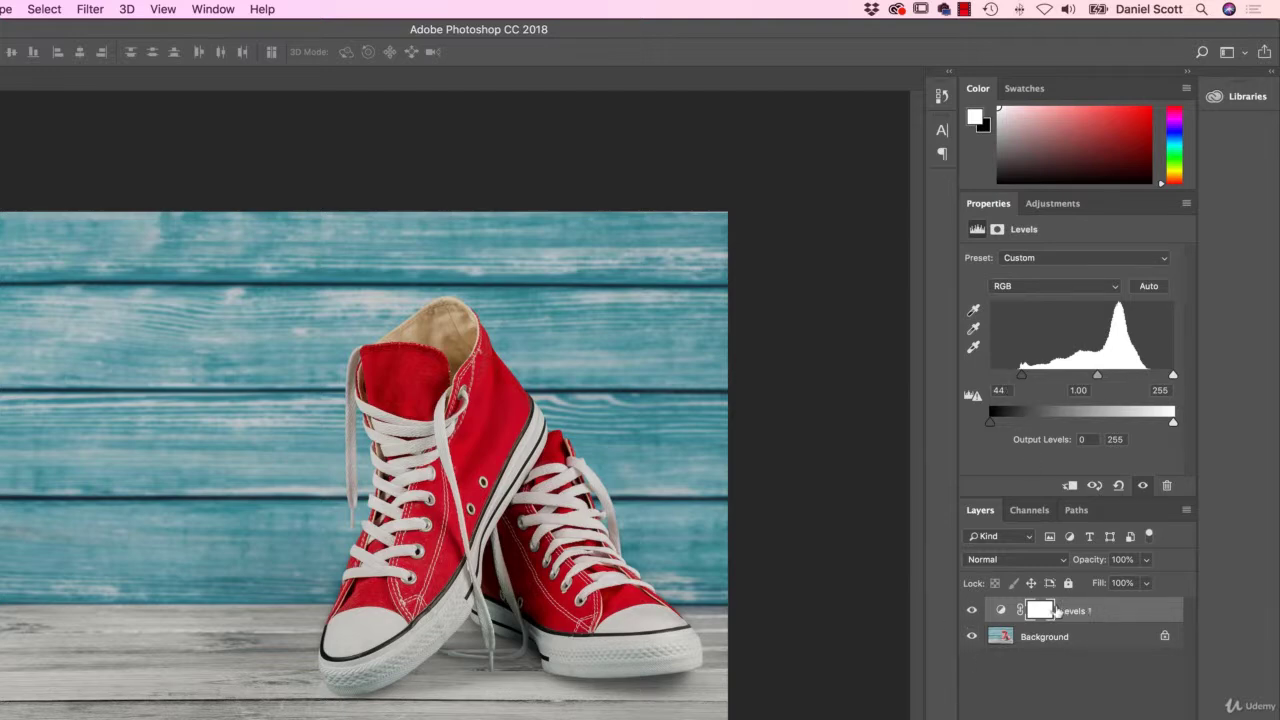
click(971, 611)
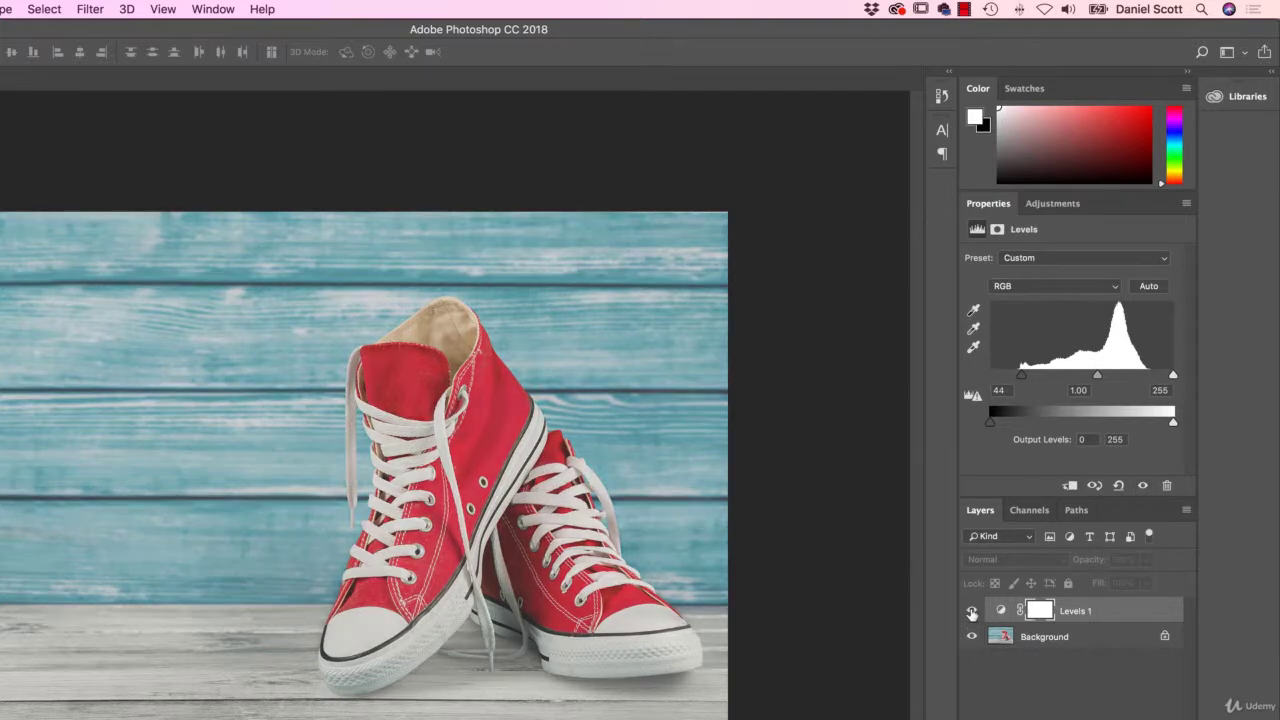
click(971, 611)
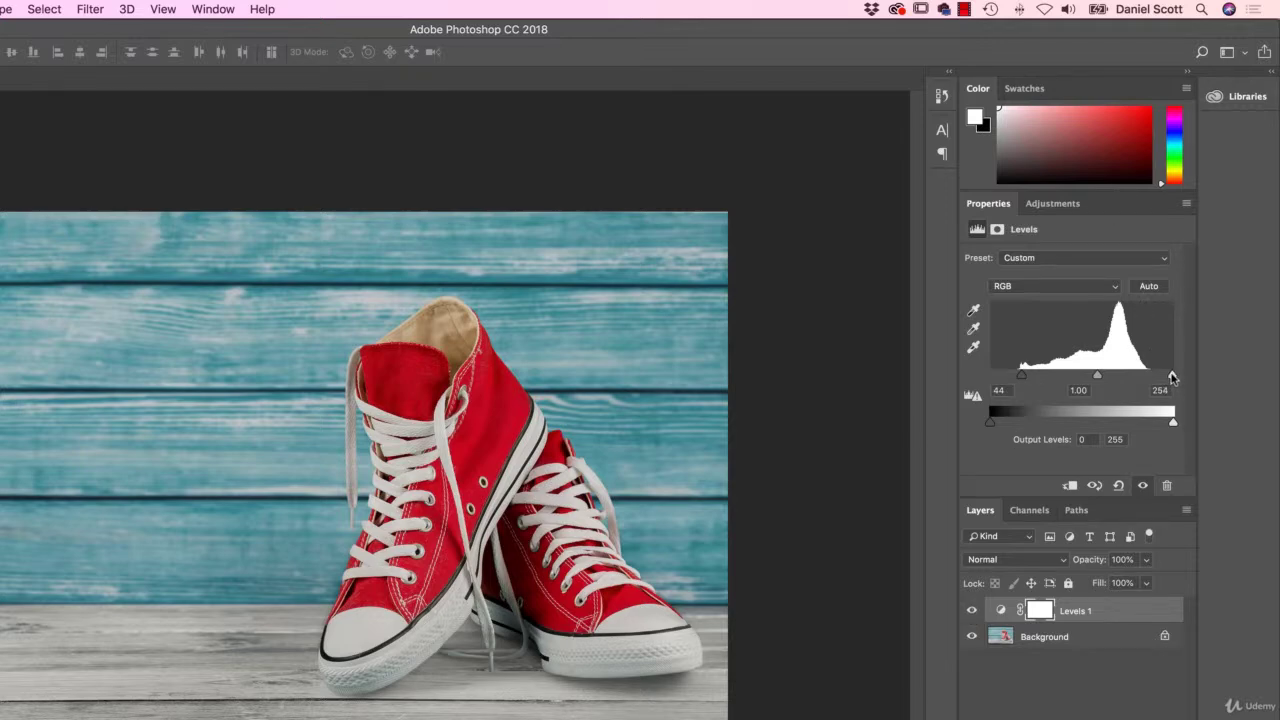
Set the Levels highlight input to 211 and the midtone input to 0.86
drag(1173, 376, 1134, 382)
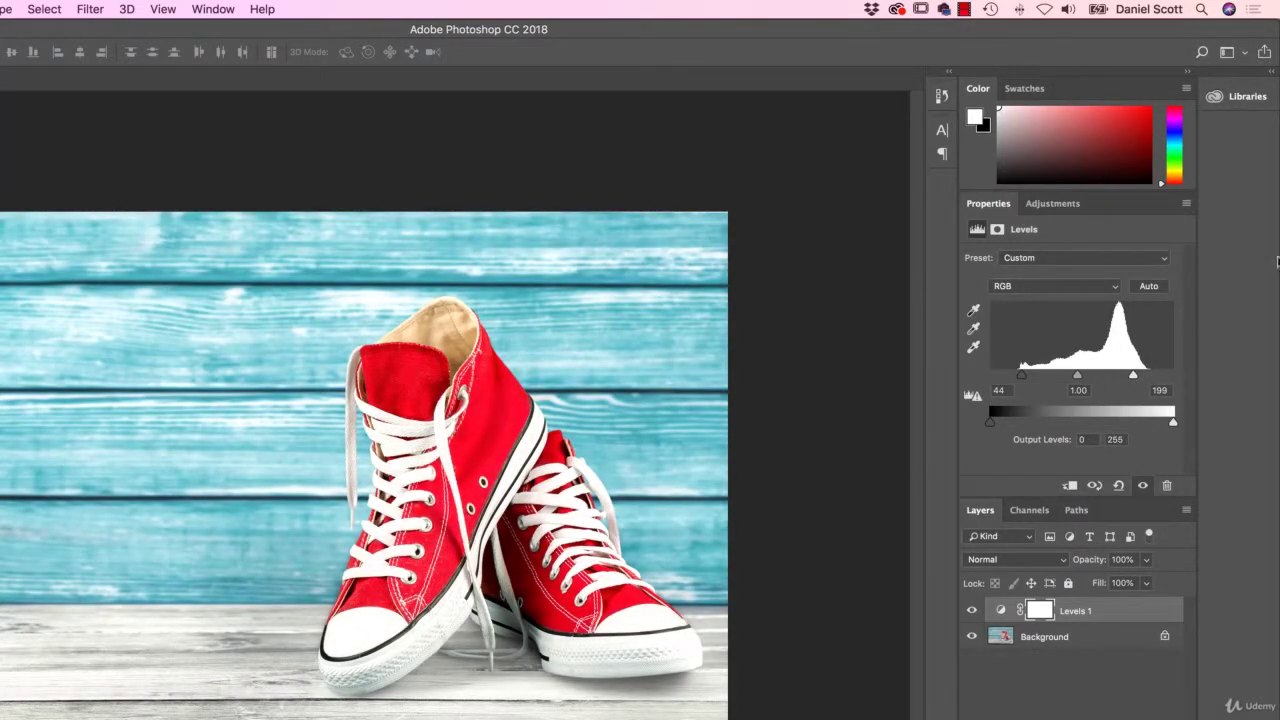
drag(1133, 376, 1143, 382)
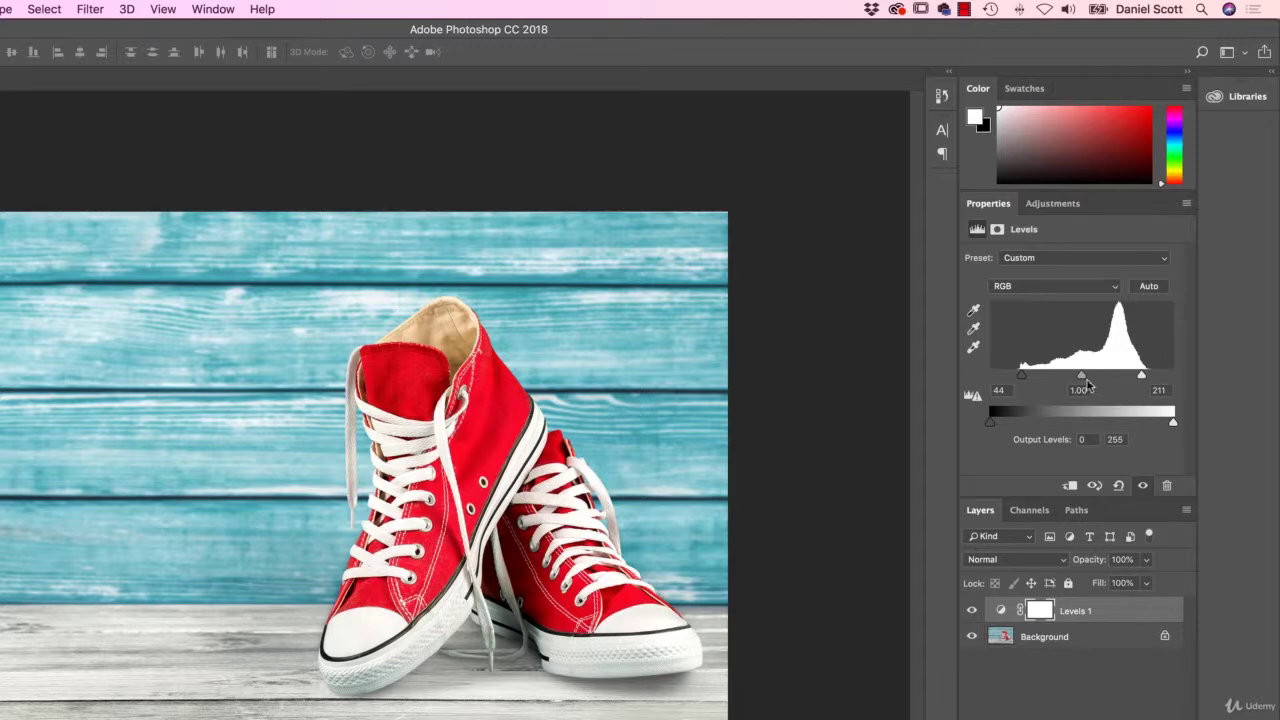
mouse_move(1081, 378)
mouse_down()
mouse_move(1052, 378)
mouse_move(1100, 378)
mouse_move(1071, 384)
mouse_move(1086, 384)
mouse_up()
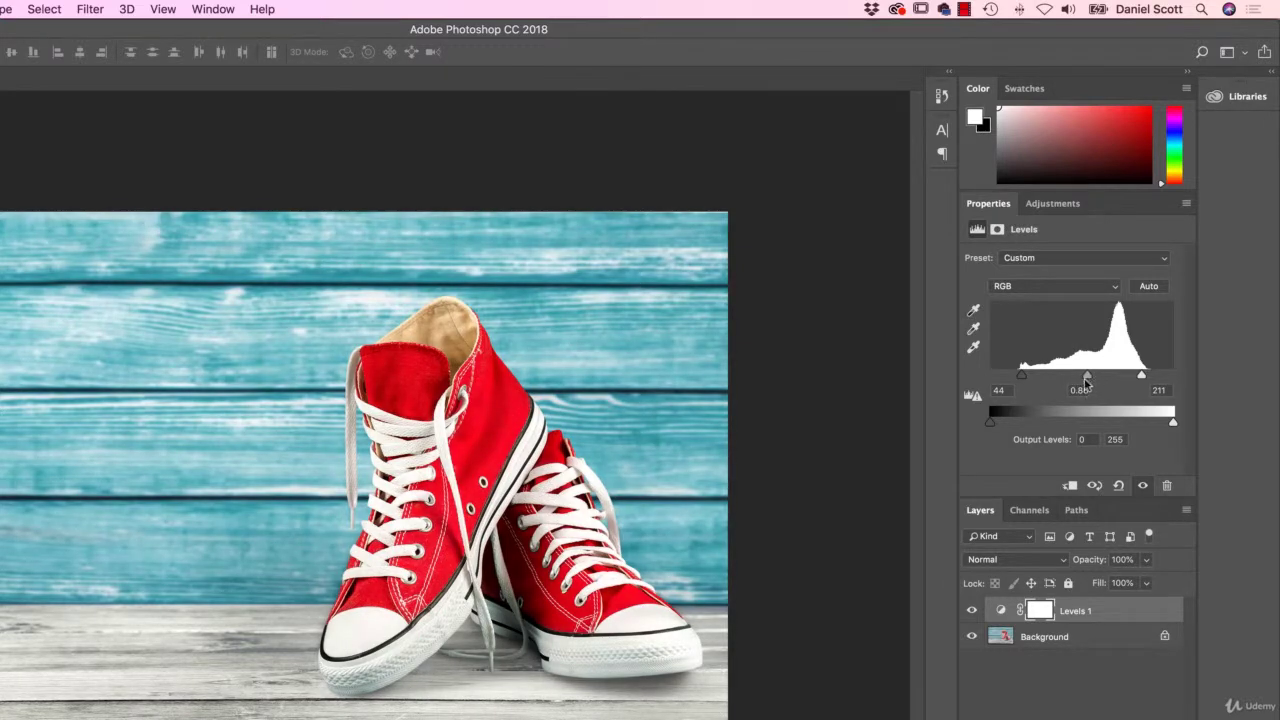
Toggle the Levels 1 layer's visibility repeatedly to compare the sneakers image before and after the correction
click(974, 611)
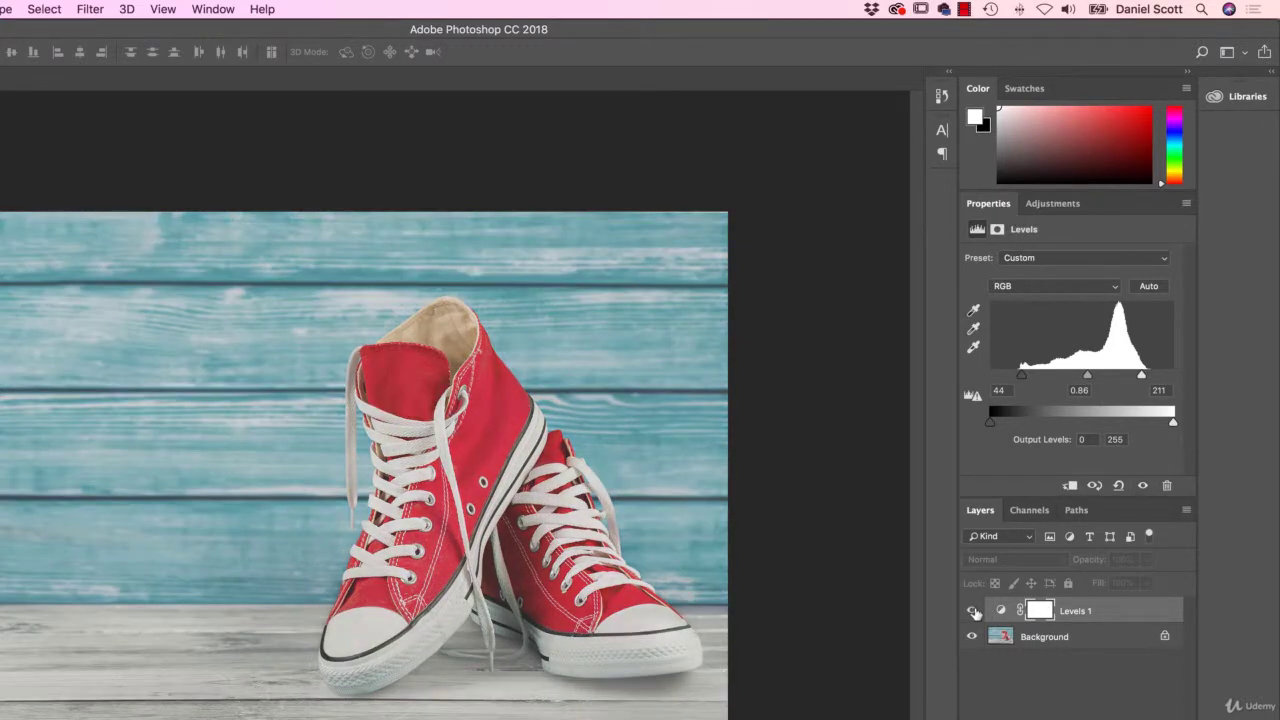
click(974, 611)
click(974, 611)
click(974, 611)
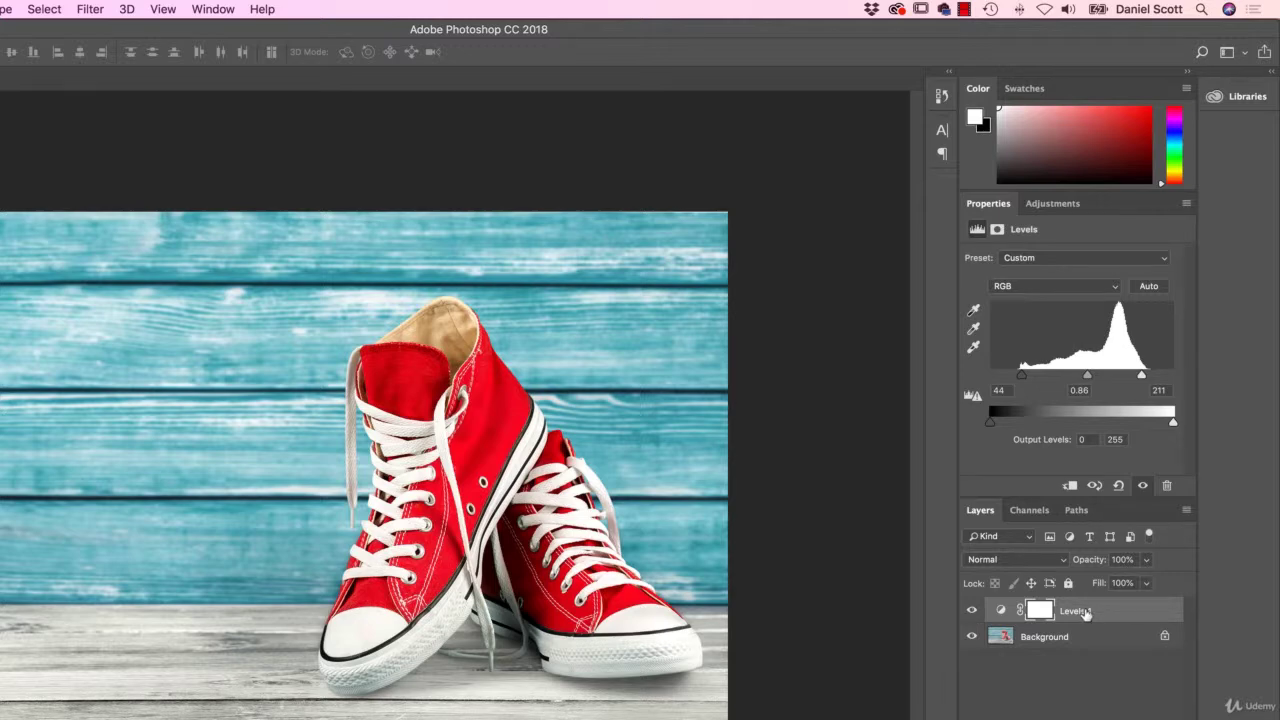
click(971, 611)
click(971, 611)
click(972, 611)
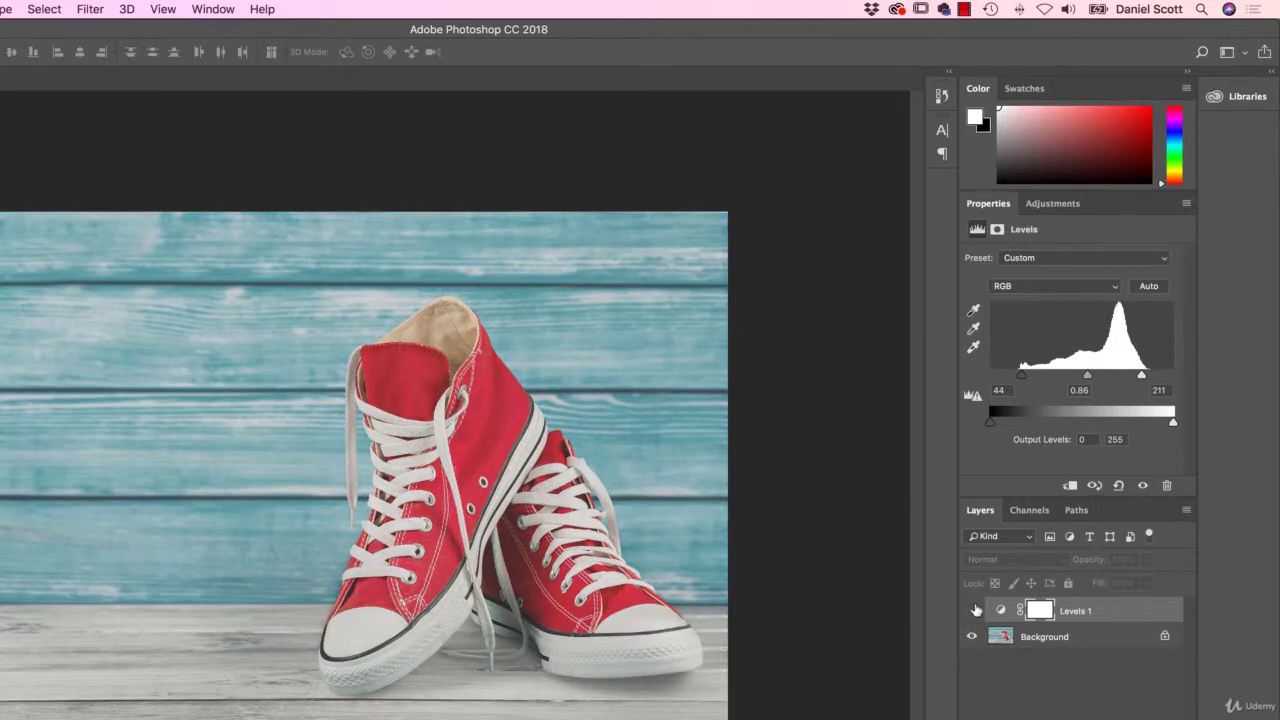
click(972, 611)
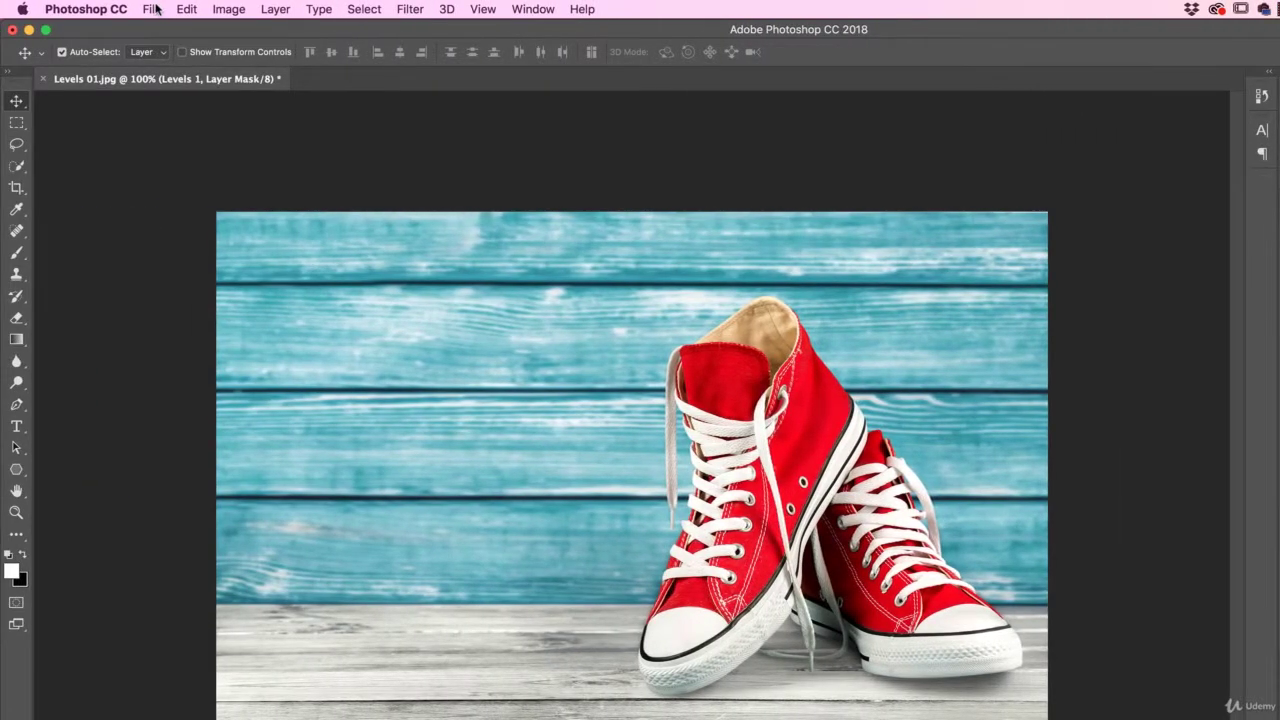
Open the Levels 02 JPG image from the 02 Color folder
click(155, 9)
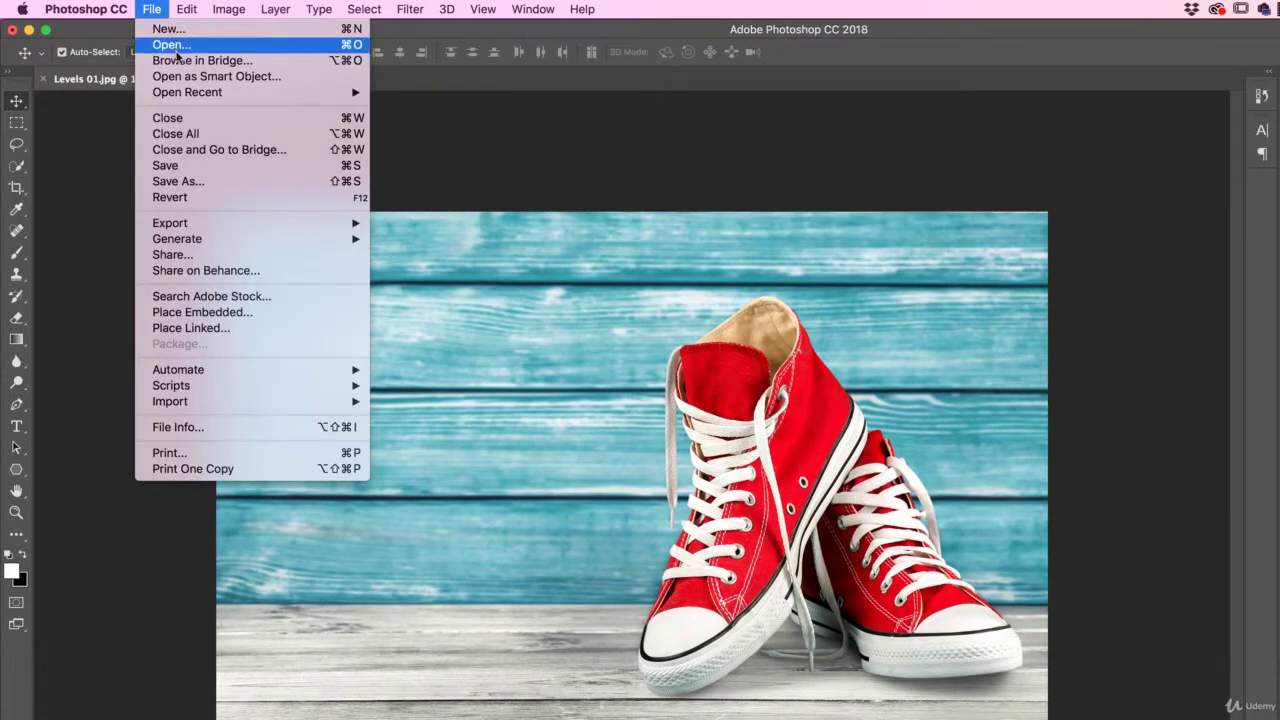
click(171, 44)
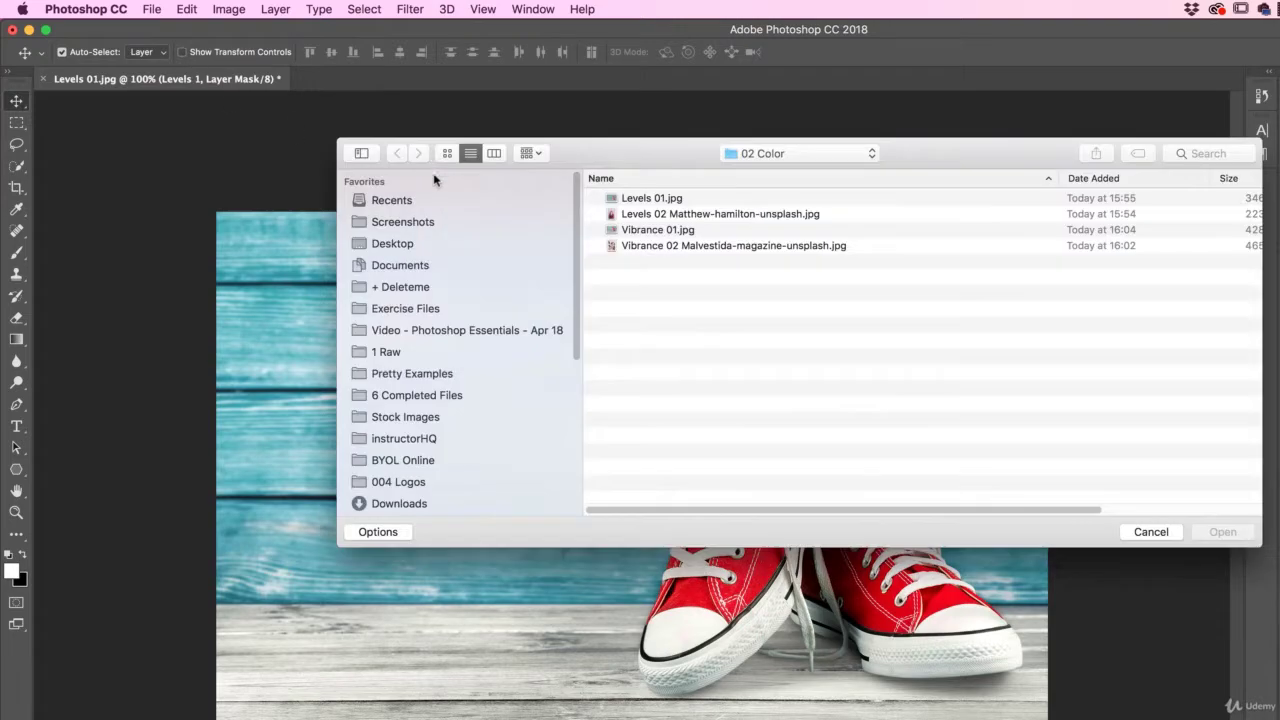
click(673, 215)
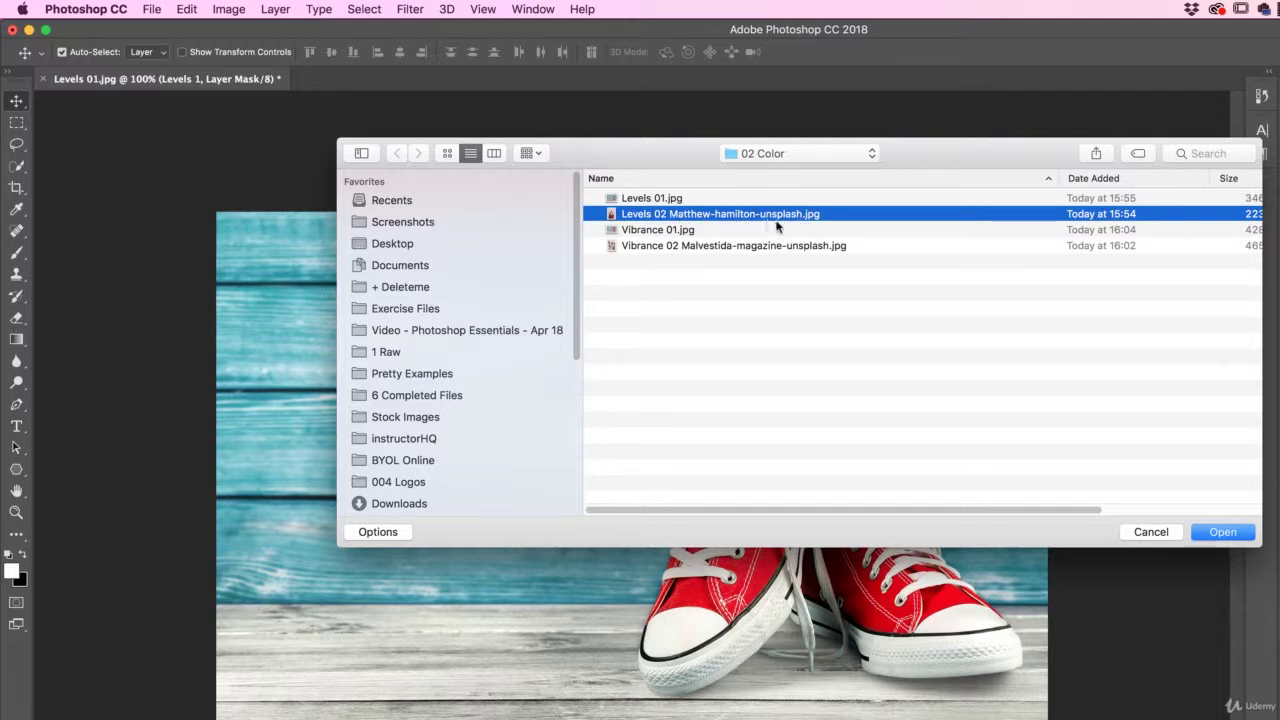
click(673, 205)
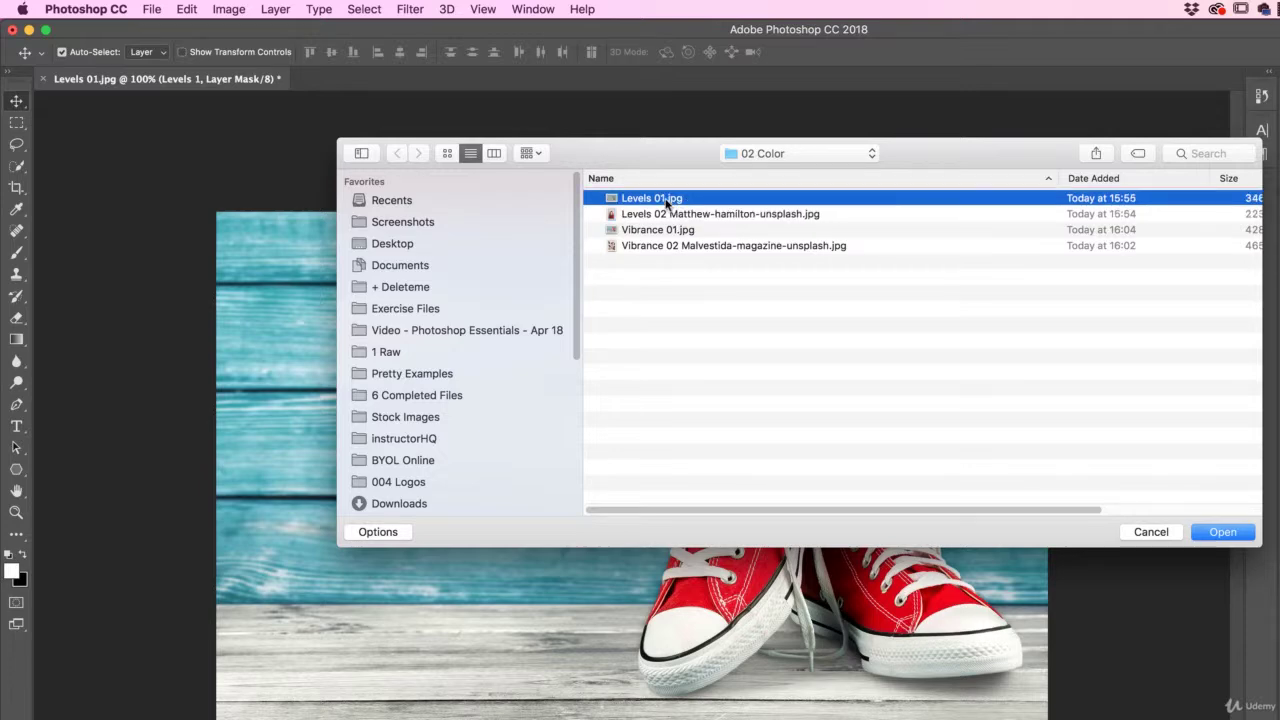
click(677, 216)
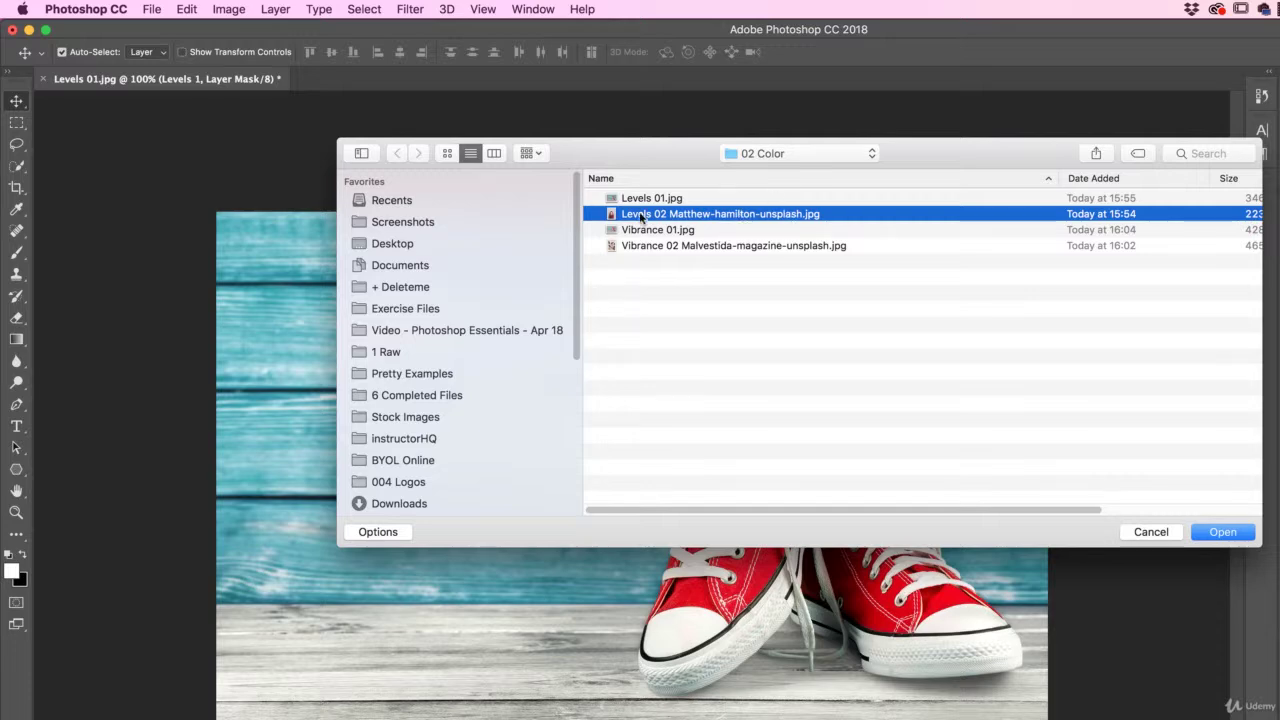
click(1222, 532)
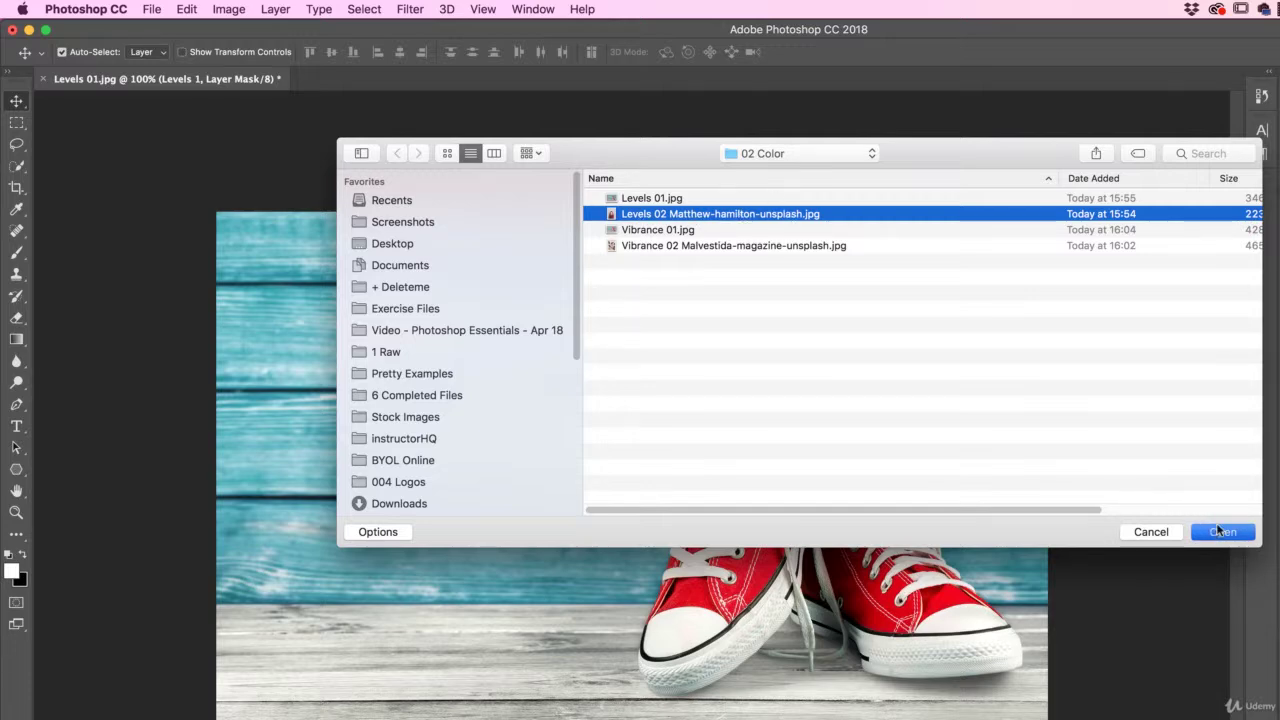